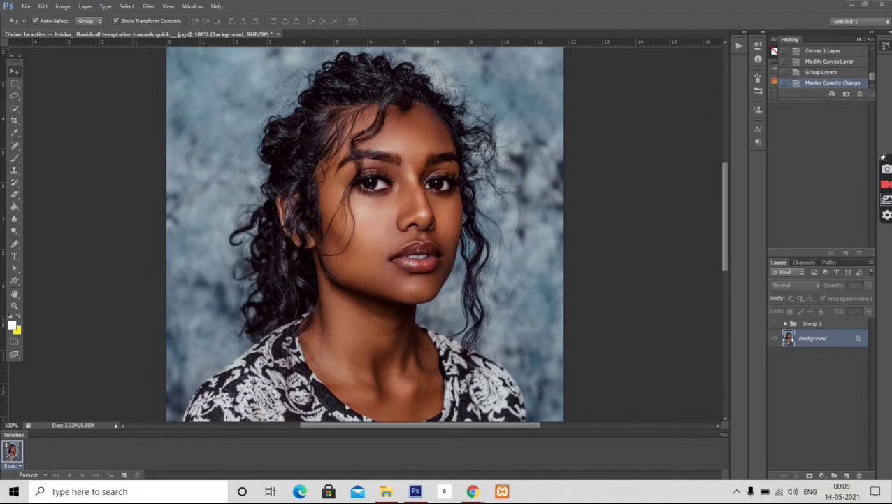
# Toggle Group 1's visibility on and off to compare before and after, leaving it visible
pyautogui.click(775, 323)
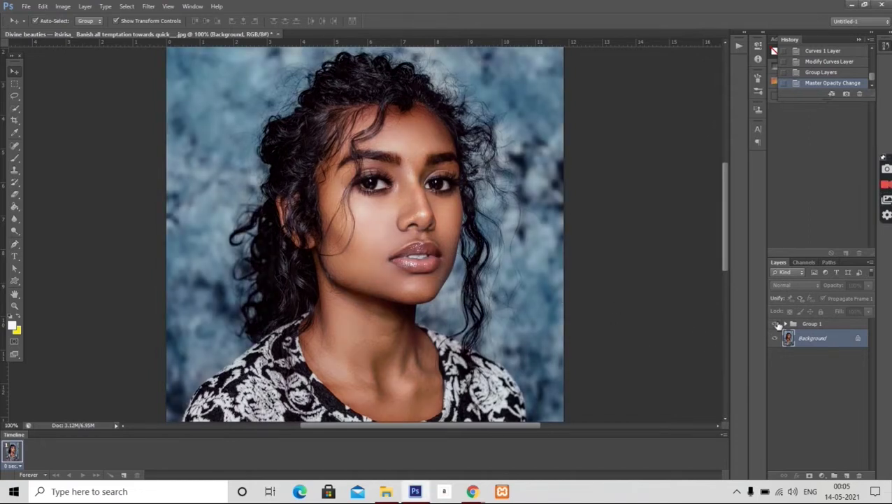
pyautogui.click(777, 323)
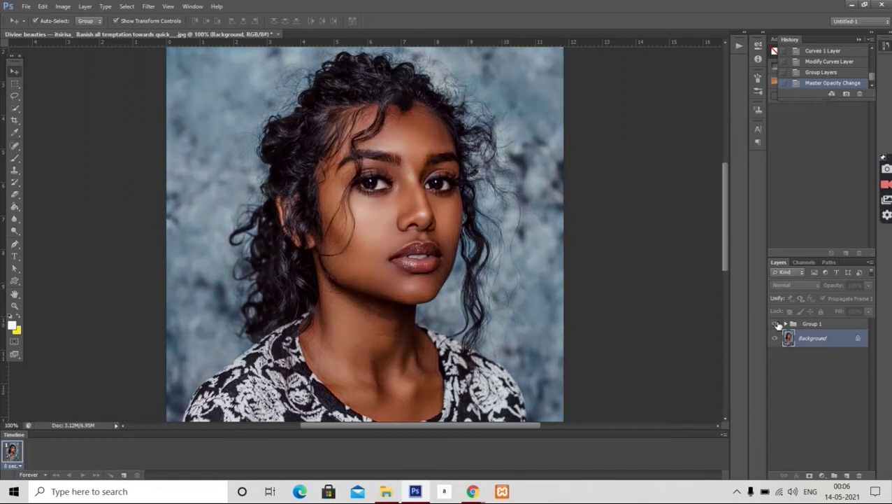
pyautogui.click(775, 324)
pyautogui.click(777, 324)
pyautogui.click(776, 324)
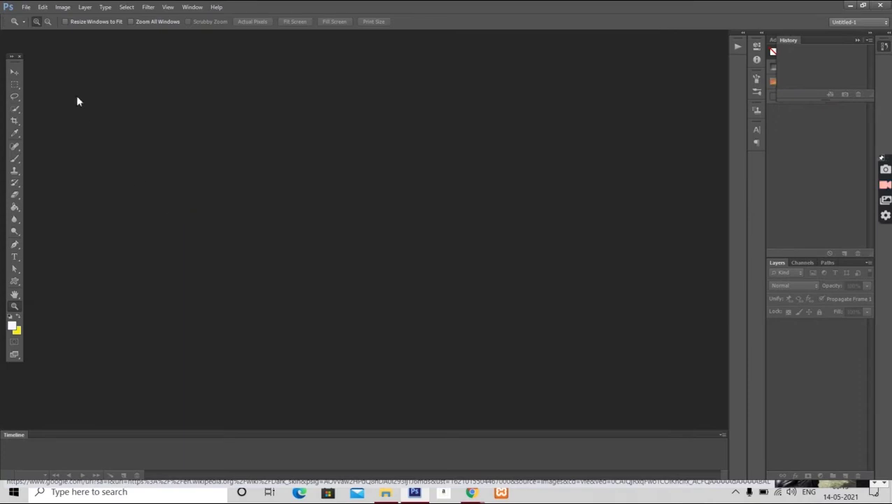
# Open the Divine beauties portrait JPG from the Downloads folder
pyautogui.click(25, 10)
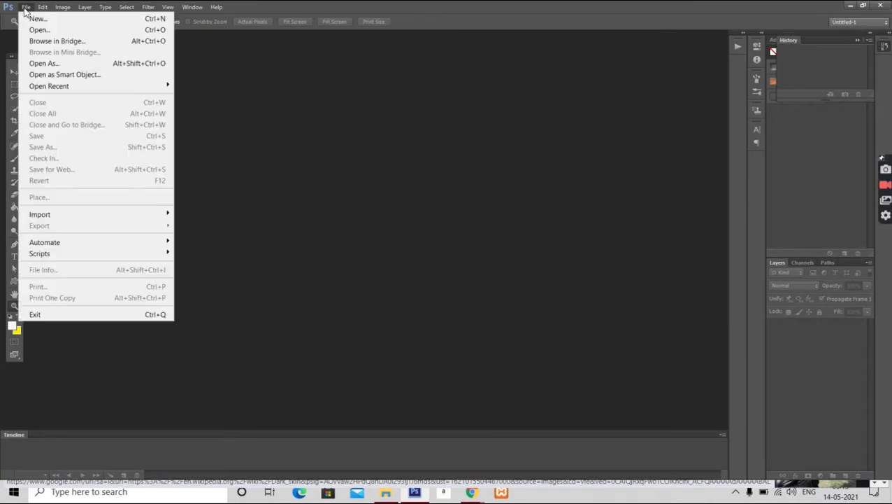
pyautogui.click(35, 28)
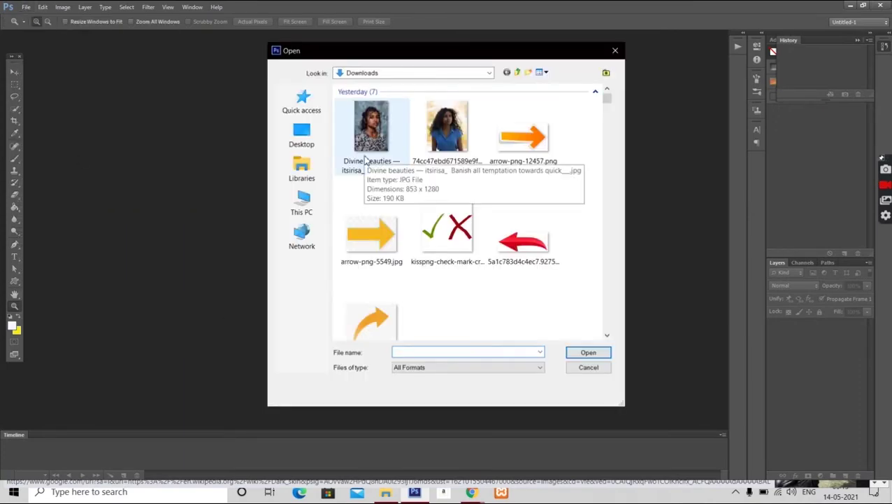
pyautogui.click(372, 167)
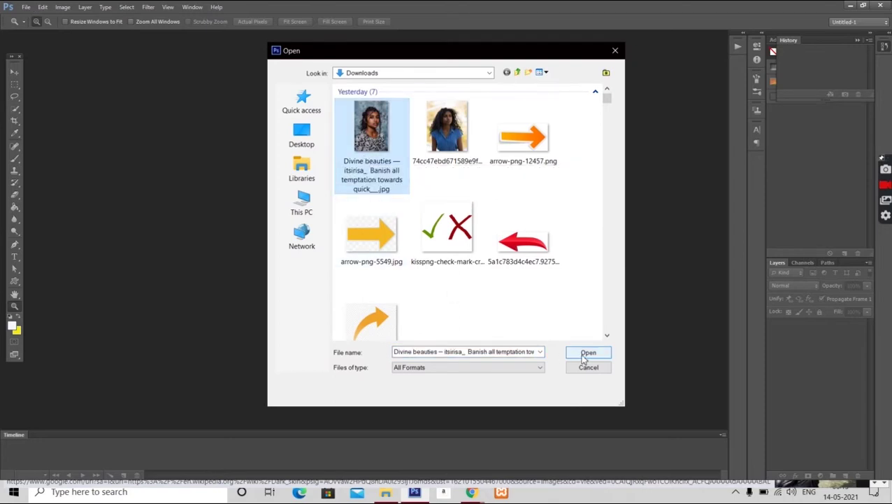
pyautogui.click(584, 355)
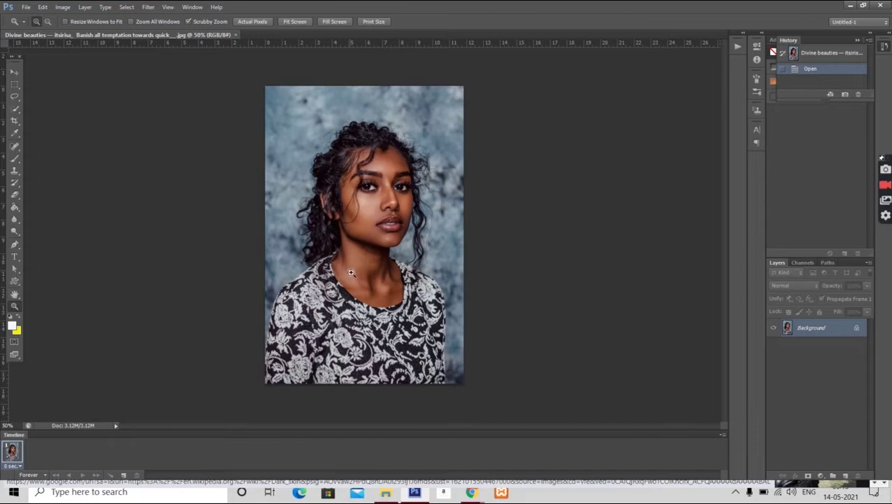
# Zoom in on the face, zoom out slightly to frame it, and add a new empty layer
pyautogui.moveTo(401, 216); pyautogui.dragTo(402, 217)
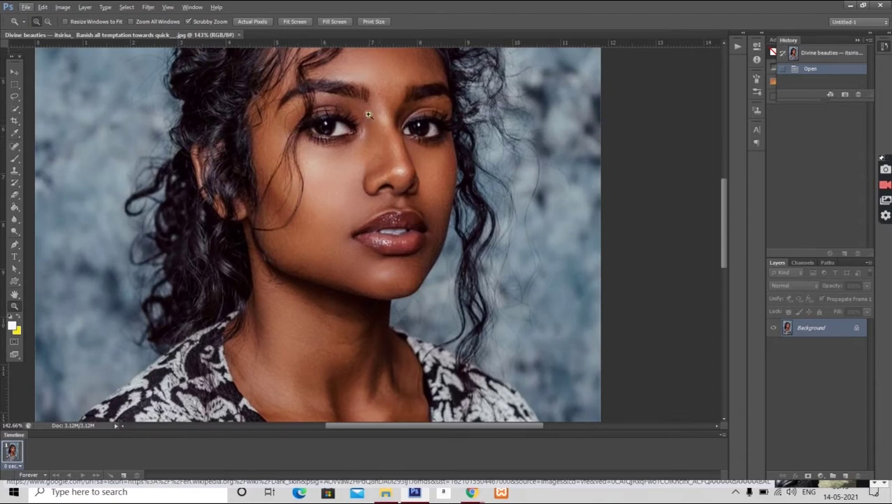
pyautogui.keyDown('alt'); pyautogui.click(334, 279); pyautogui.keyUp('alt')
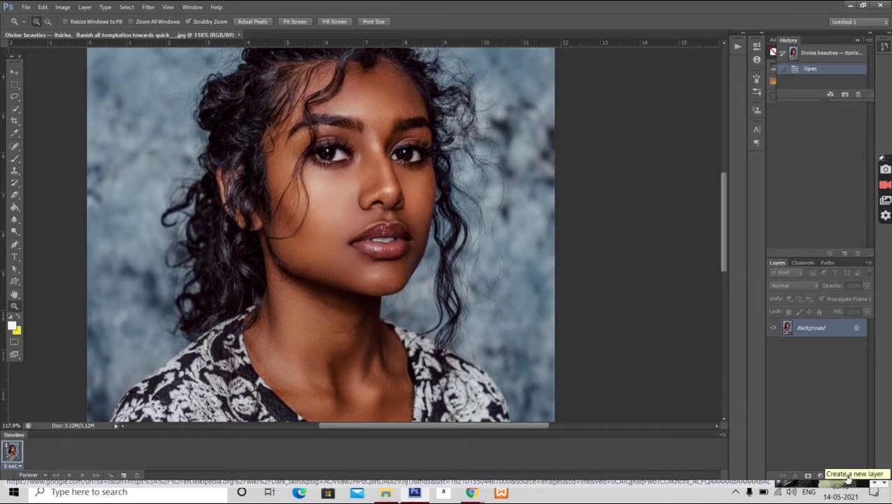
pyautogui.click(847, 475)
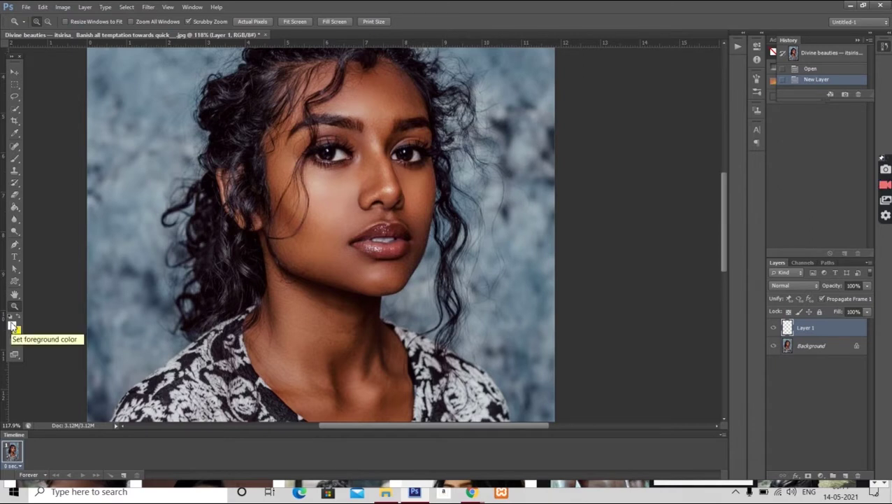
# Select the Brush tool from the toolbox
pyautogui.click(16, 160)
pyautogui.click(46, 160)
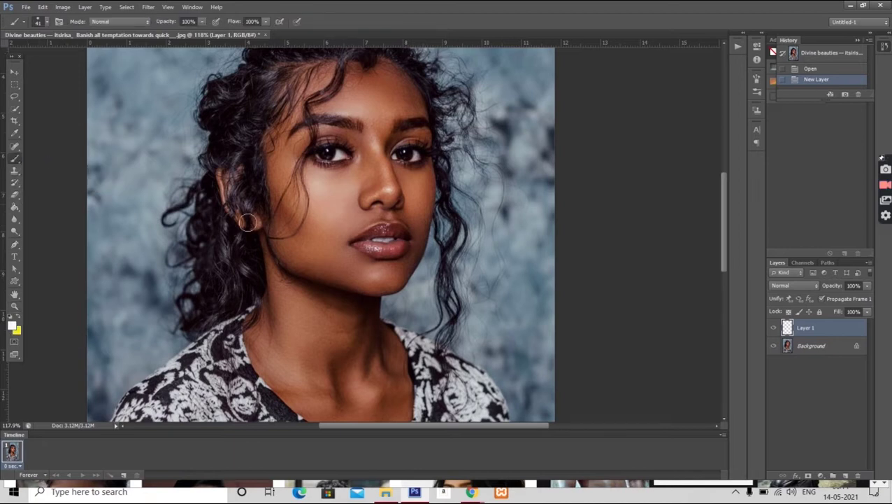
# Zoom in and paint soft white strokes across the top of the forehead
pyautogui.scroll(3, 401, 187)
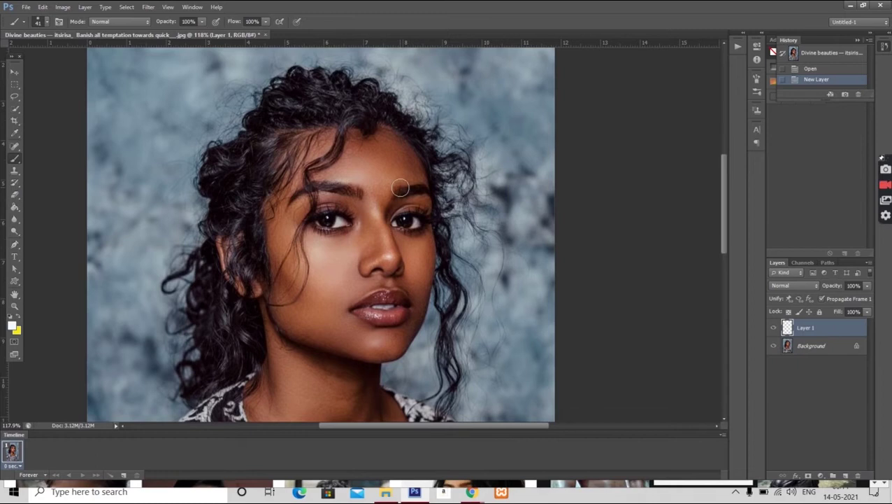
pyautogui.scroll(2, 402, 191)
pyautogui.scroll(2, 392, 178)
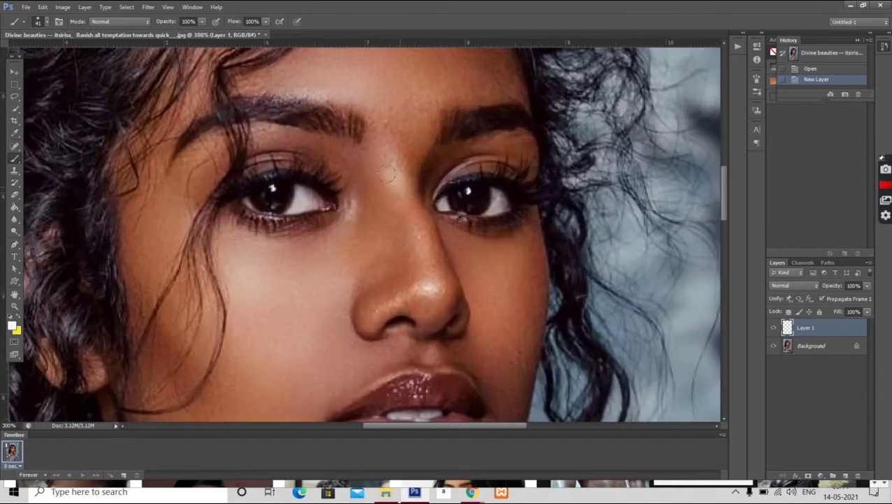
pyautogui.scroll(1, 384, 142)
pyautogui.scroll(2, 388, 133)
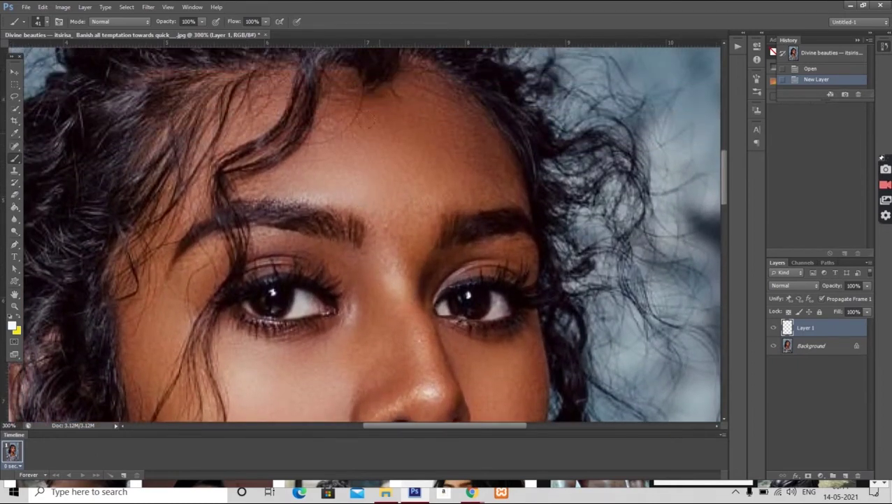
pyautogui.scroll(1, 393, 123)
pyautogui.moveTo(409, 117)
pyautogui.mouseDown()
pyautogui.moveTo(479, 173)
pyautogui.moveTo(492, 202)
pyautogui.moveTo(518, 288)
pyautogui.moveTo(528, 414)
pyautogui.mouseUp()
pyautogui.moveTo(408, 133)
pyautogui.mouseDown()
pyautogui.moveTo(268, 133)
pyautogui.moveTo(210, 189)
pyautogui.moveTo(144, 332)
pyautogui.moveTo(140, 279)
pyautogui.moveTo(137, 361)
pyautogui.mouseUp()
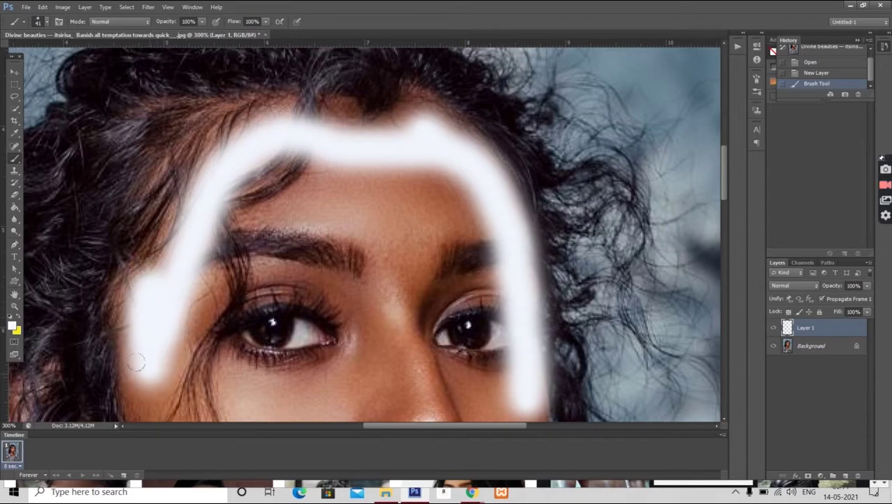
# Paint white down the left side of the face and along the jawline to the chin
pyautogui.scroll(-1, 138, 336)
pyautogui.scroll(-3, 143, 265)
pyautogui.scroll(-1, 148, 175)
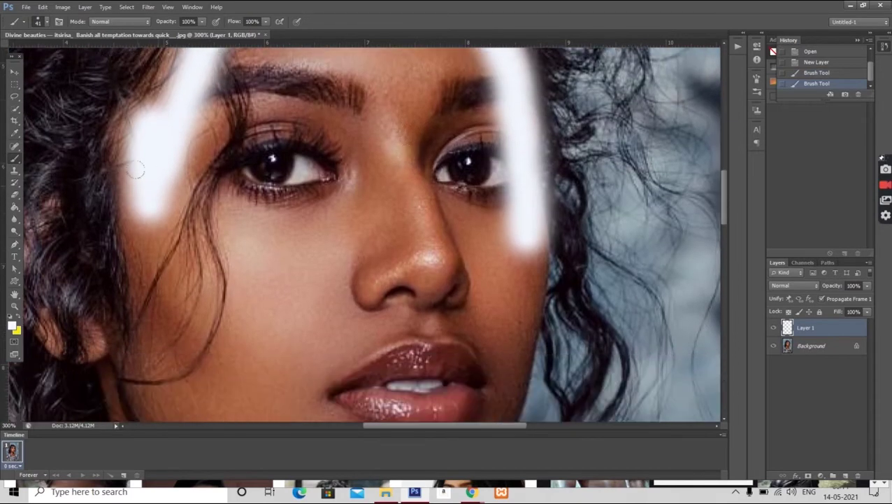
pyautogui.moveTo(129, 186)
pyautogui.mouseDown()
pyautogui.moveTo(150, 349)
pyautogui.moveTo(138, 383)
pyautogui.moveTo(147, 409)
pyautogui.mouseUp()
pyautogui.scroll(-2, 151, 350)
pyautogui.scroll(-2, 154, 294)
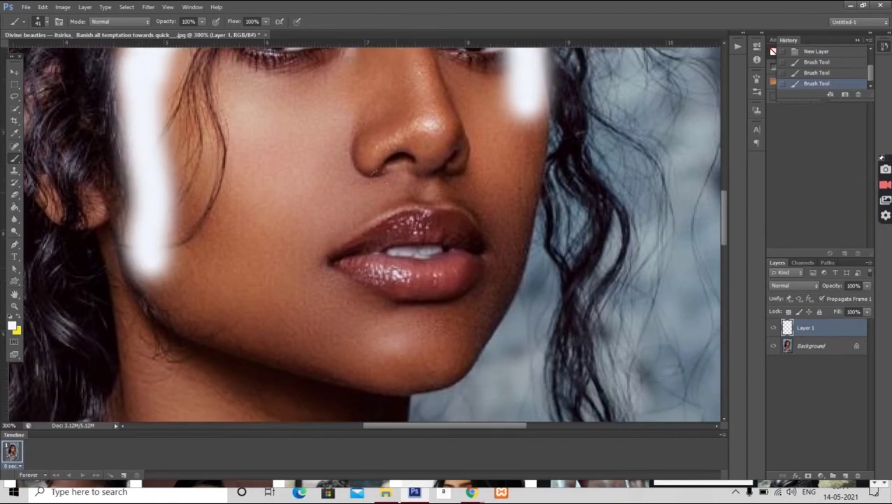
pyautogui.moveTo(143, 275)
pyautogui.mouseDown()
pyautogui.moveTo(160, 300)
pyautogui.moveTo(221, 339)
pyautogui.moveTo(318, 364)
pyautogui.moveTo(444, 353)
pyautogui.moveTo(479, 301)
pyautogui.moveTo(531, 112)
pyautogui.mouseUp()
pyautogui.scroll(3, 364, 234)
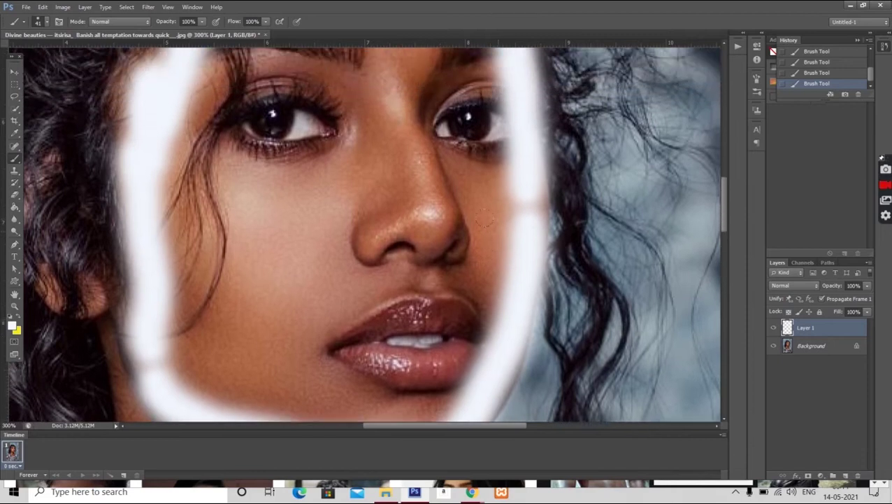
pyautogui.scroll(3, 364, 234)
pyautogui.scroll(3, 363, 235)
pyautogui.scroll(2, 275, 254)
pyautogui.scroll(1, 275, 254)
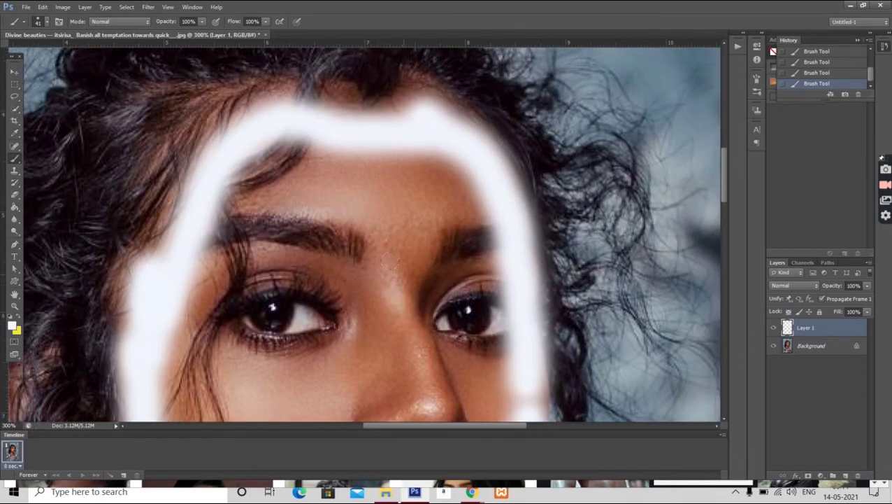
# Set the brush size to 65 px and paint white over the forehead, eyebrow and right eye
pyautogui.rightClick(363, 214)
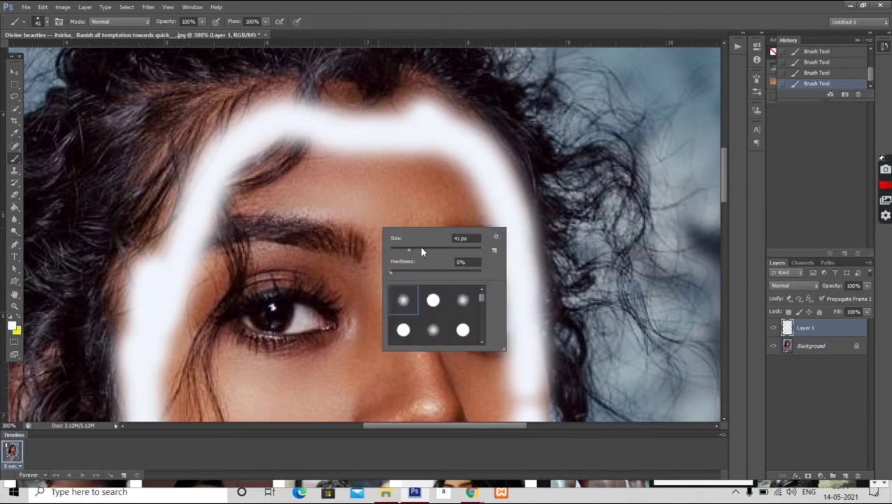
pyautogui.moveTo(420, 249); pyautogui.dragTo(429, 250)
pyautogui.press('Return')
pyautogui.moveTo(448, 189)
pyautogui.mouseDown()
pyautogui.moveTo(266, 189)
pyautogui.moveTo(437, 198)
pyautogui.moveTo(504, 377)
pyautogui.moveTo(493, 419)
pyautogui.mouseUp()
# Fill the forehead, cheeks and the area beside the nose with white paint
pyautogui.scroll(-5, 493, 413)
pyautogui.moveTo(441, 143)
pyautogui.mouseDown()
pyautogui.moveTo(459, 123)
pyautogui.moveTo(490, 420)
pyautogui.mouseUp()
pyautogui.scroll(-3, 489, 420)
pyautogui.moveTo(448, 245)
pyautogui.mouseDown()
pyautogui.moveTo(349, 328)
pyautogui.moveTo(155, 259)
pyautogui.moveTo(210, 53)
pyautogui.mouseUp()
pyautogui.scroll(4, 210, 53)
pyautogui.moveTo(126, 349)
pyautogui.mouseDown()
pyautogui.moveTo(231, 140)
pyautogui.moveTo(213, 58)
pyautogui.mouseUp()
pyautogui.scroll(-1, 213, 58)
pyautogui.scroll(2, 214, 58)
pyautogui.moveTo(322, 133)
pyautogui.mouseDown()
pyautogui.moveTo(392, 182)
pyautogui.moveTo(372, 143)
pyautogui.moveTo(420, 329)
pyautogui.mouseUp()
pyautogui.scroll(-2, 419, 328)
pyautogui.moveTo(419, 279)
pyautogui.mouseDown()
pyautogui.moveTo(392, 413)
pyautogui.moveTo(210, 245)
pyautogui.moveTo(351, 348)
pyautogui.moveTo(318, 175)
pyautogui.mouseUp()
pyautogui.scroll(2, 318, 175)
pyautogui.moveTo(205, 114)
pyautogui.mouseDown()
pyautogui.moveTo(269, 157)
pyautogui.moveTo(289, 285)
pyautogui.mouseUp()
# Paint white over the left side of the face and lower cheek
pyautogui.scroll(-2, 289, 285)
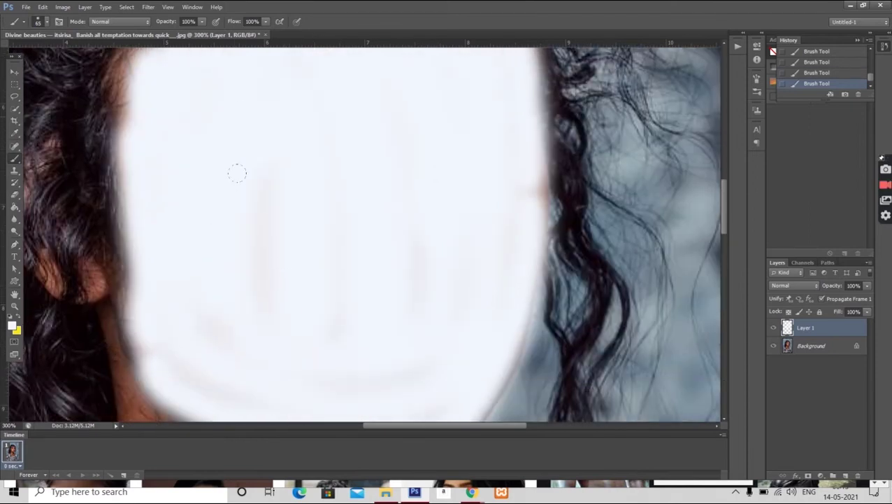
pyautogui.scroll(-2, 391, 196)
pyautogui.scroll(-6, 390, 278)
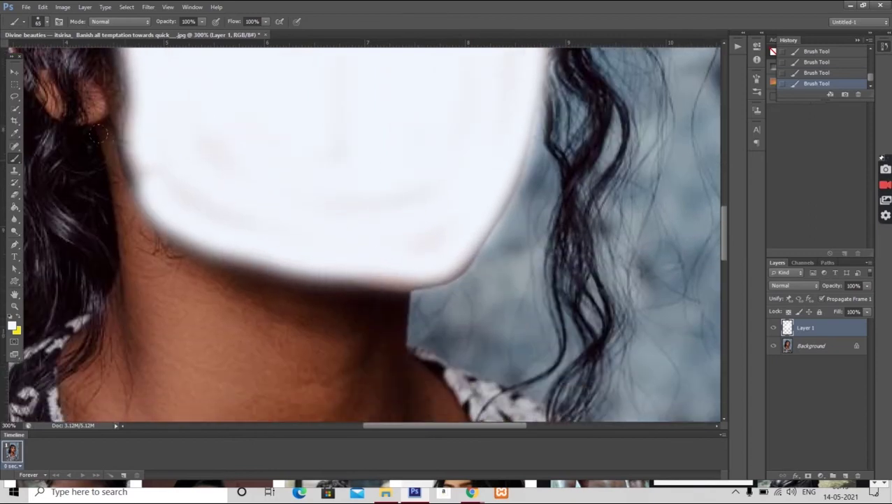
pyautogui.moveTo(98, 132); pyautogui.dragTo(123, 391)
pyautogui.scroll(-6, 119, 245)
pyautogui.moveTo(59, 221); pyautogui.dragTo(175, 398)
pyautogui.scroll(-3, 175, 398)
pyautogui.moveTo(217, 315)
pyautogui.mouseDown()
pyautogui.moveTo(186, 287)
pyautogui.moveTo(360, 364)
pyautogui.moveTo(476, 308)
pyautogui.moveTo(438, 140)
pyautogui.moveTo(312, 307)
pyautogui.moveTo(126, 140)
pyautogui.moveTo(293, 328)
pyautogui.mouseUp()
pyautogui.scroll(3, 294, 328)
pyautogui.moveTo(252, 98)
pyautogui.mouseDown()
pyautogui.moveTo(168, 231)
pyautogui.moveTo(157, 70)
pyautogui.mouseUp()
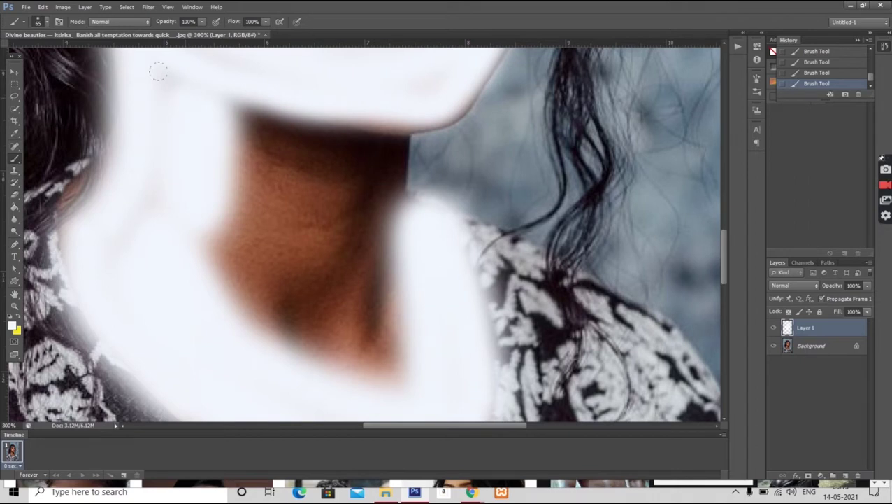
# Adjust the brush size and paint the neck area white
pyautogui.rightClick(194, 97)
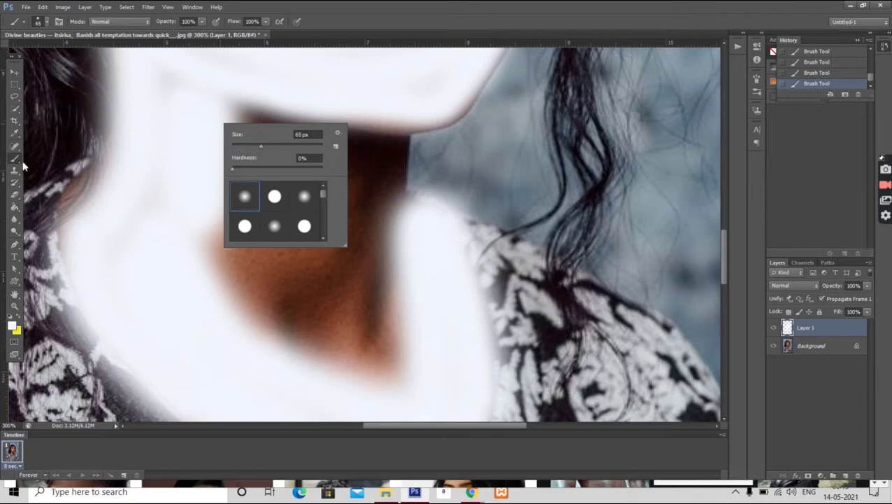
pyautogui.moveTo(364, 343)
pyautogui.mouseDown()
pyautogui.moveTo(417, 291)
pyautogui.moveTo(339, 120)
pyautogui.moveTo(351, 150)
pyautogui.moveTo(362, 119)
pyautogui.mouseUp()
pyautogui.scroll(2, 321, 187)
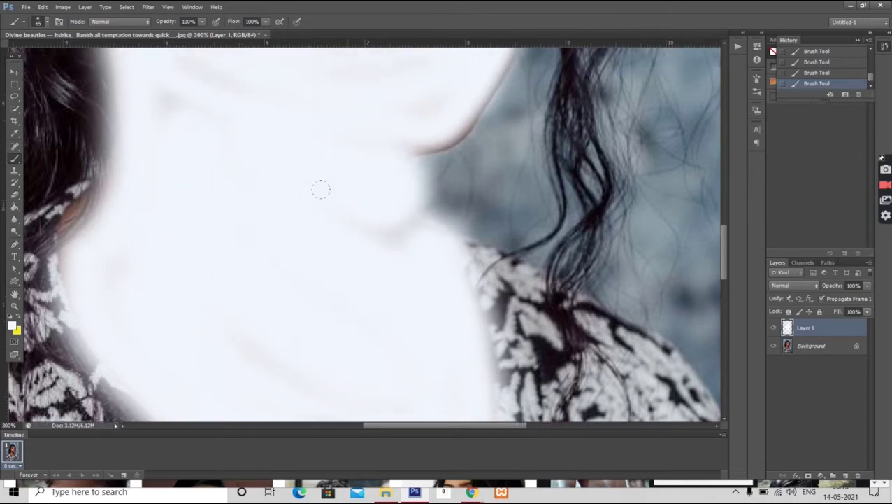
pyautogui.scroll(3, 321, 187)
pyautogui.scroll(3, 316, 204)
pyautogui.scroll(3, 317, 204)
pyautogui.scroll(3, 317, 204)
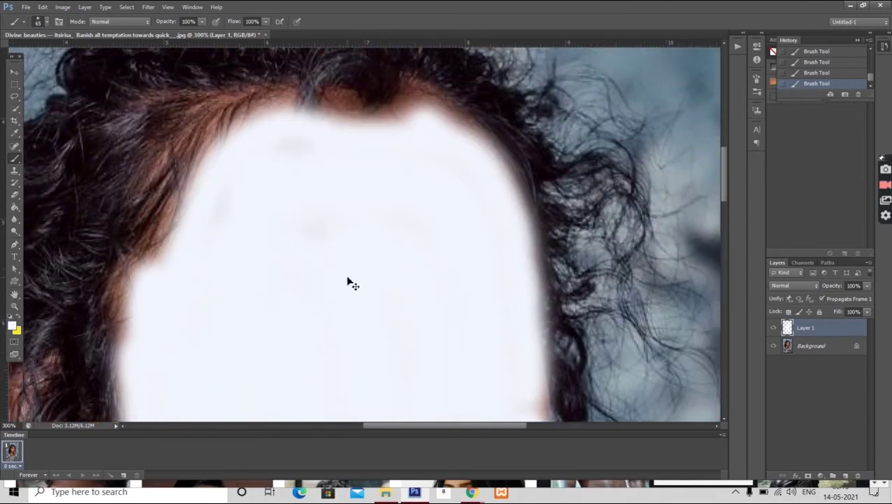
# Set Layer 1's blend mode to Soft Light and add a white layer mask
pyautogui.hotkey('ctrl', '-')
pyautogui.hotkey('ctrl', '-')
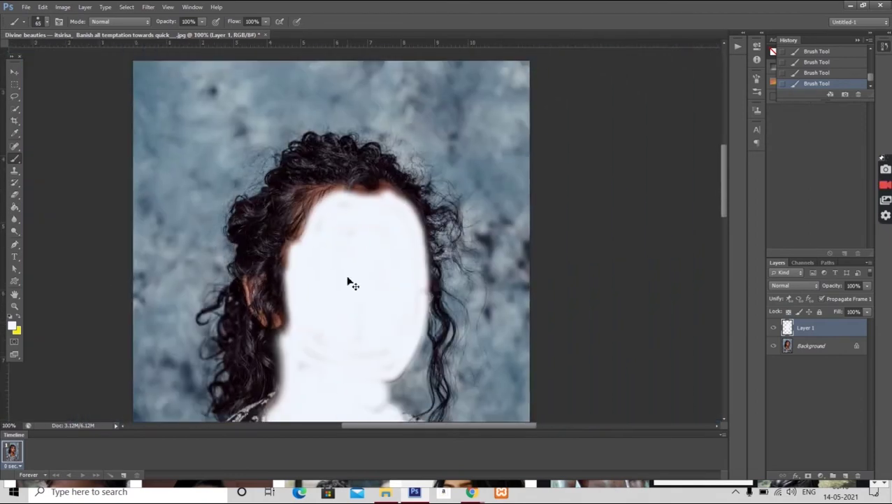
pyautogui.scroll(-1, 354, 238)
pyautogui.scroll(-1, 369, 200)
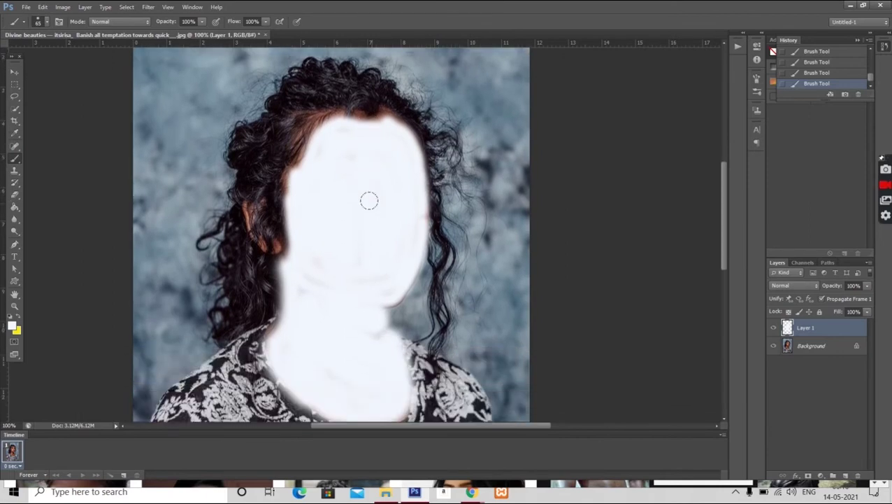
pyautogui.scroll(-1, 367, 193)
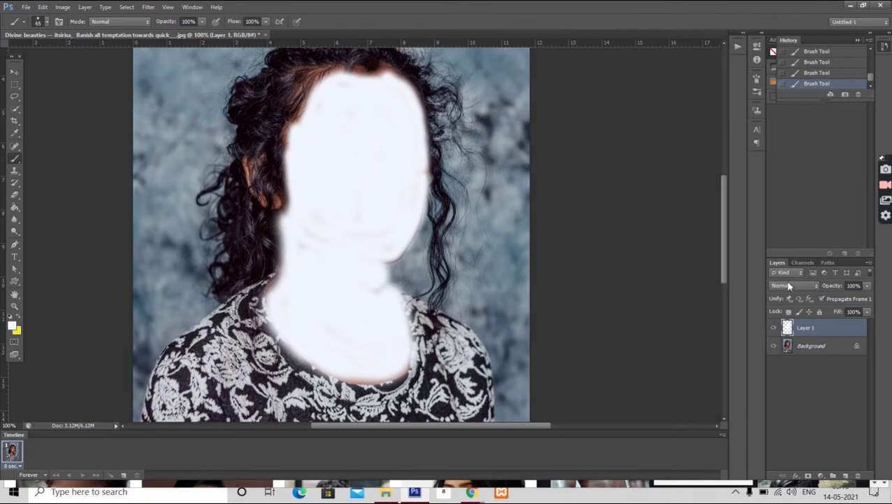
pyautogui.click(791, 286)
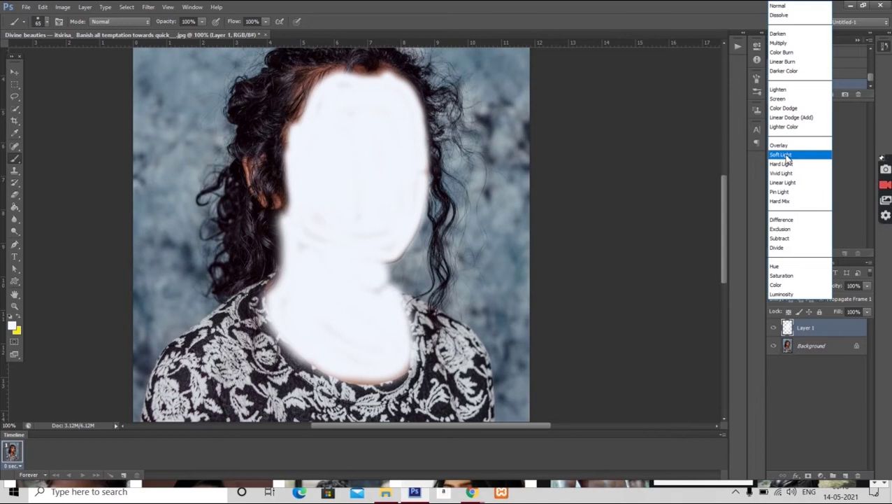
pyautogui.click(783, 155)
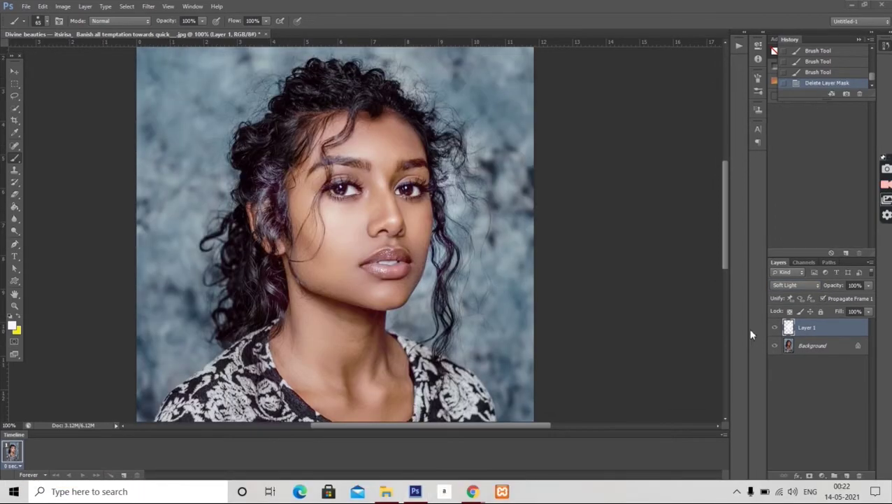
pyautogui.click(14, 71)
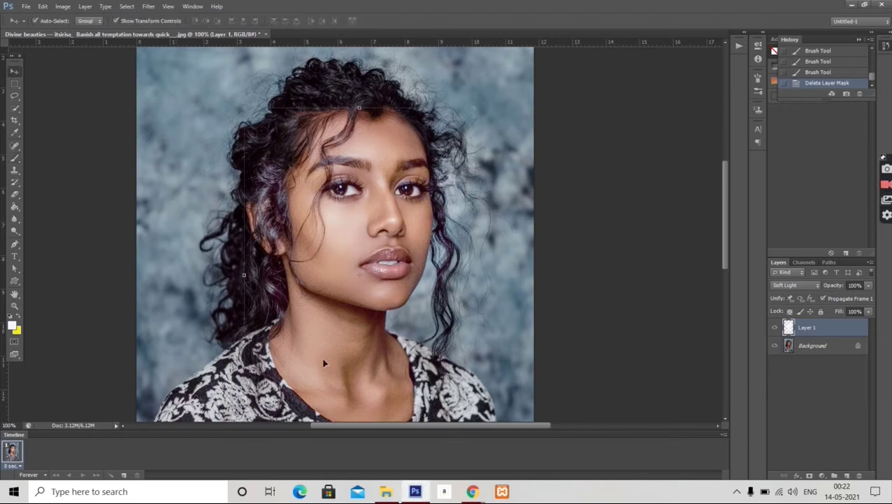
pyautogui.click(810, 477)
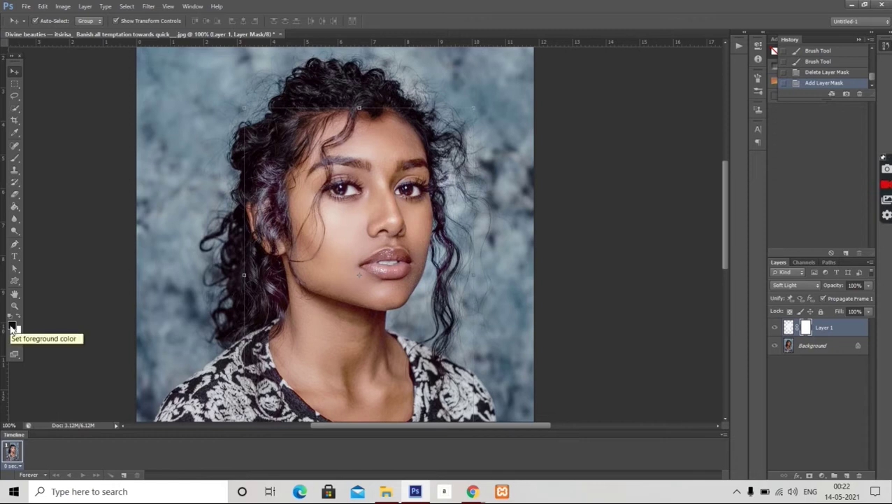
# Select the Brush tool and set its size to 37 px
pyautogui.click(14, 158)
pyautogui.click(39, 158)
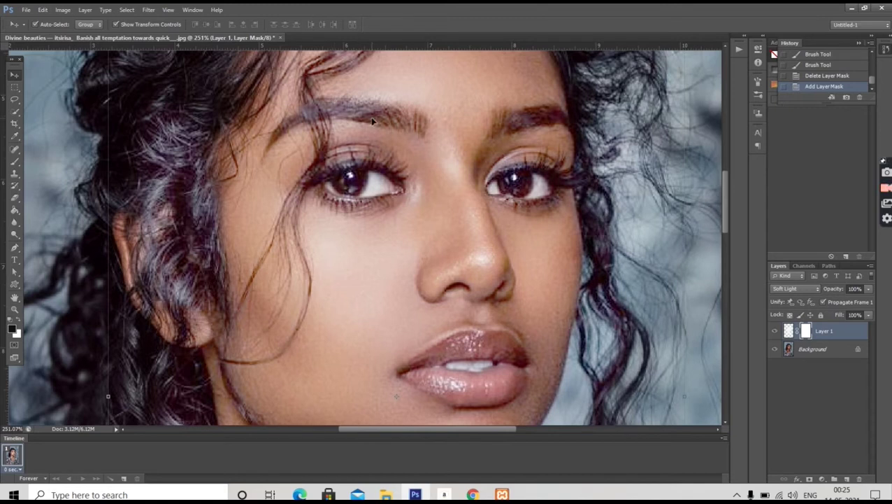
pyautogui.click(14, 164)
pyautogui.click(37, 165)
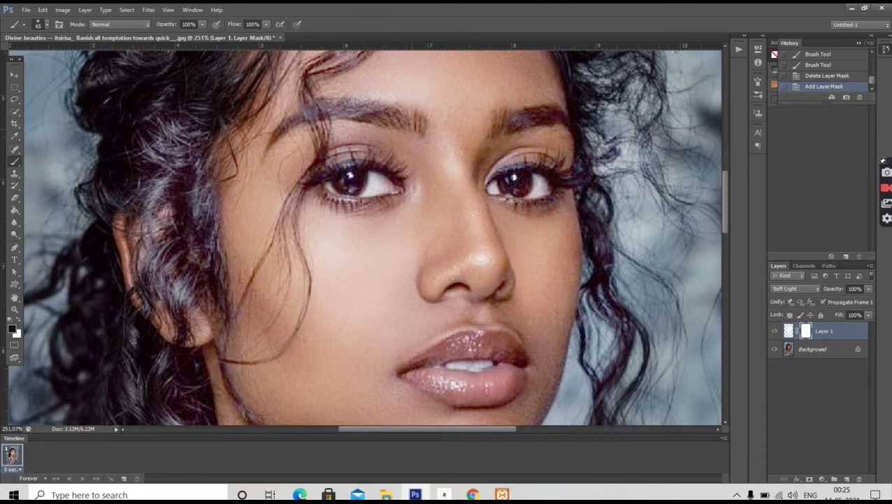
pyautogui.rightClick(431, 137)
pyautogui.click(435, 148)
pyautogui.press('Return')
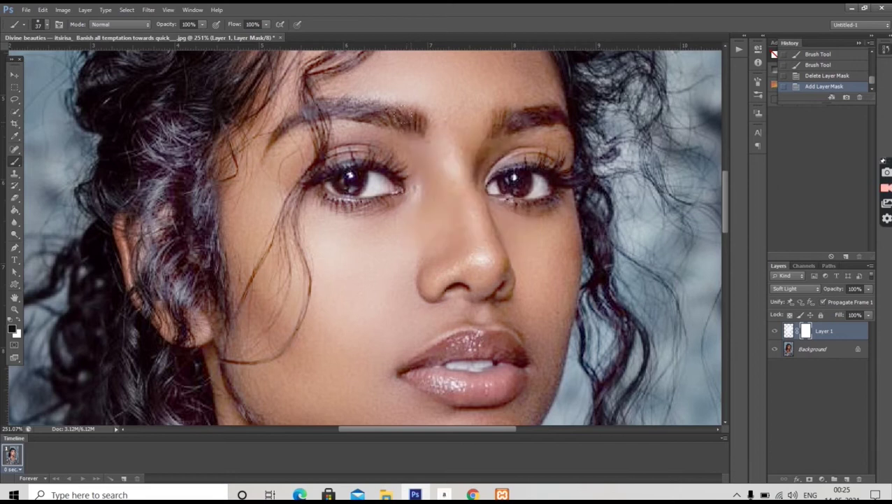
# Paint black on Layer 1's mask over the eyebrows, lashes and eyes, then zoom to 100%
pyautogui.moveTo(310, 110)
pyautogui.mouseDown()
pyautogui.moveTo(277, 129)
pyautogui.moveTo(419, 146)
pyautogui.mouseUp()
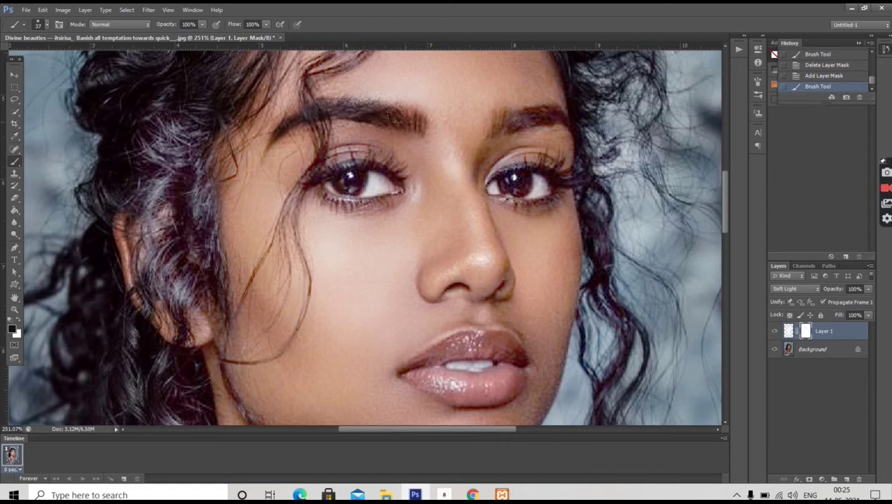
pyautogui.moveTo(402, 171)
pyautogui.mouseDown()
pyautogui.moveTo(323, 169)
pyautogui.moveTo(386, 201)
pyautogui.mouseUp()
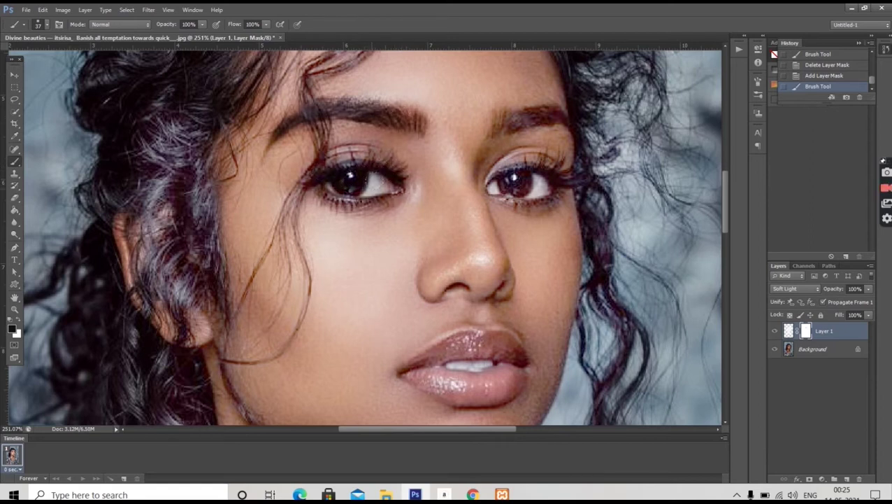
pyautogui.moveTo(376, 424); pyautogui.dragTo(418, 425)
pyautogui.moveTo(330, 122)
pyautogui.mouseDown()
pyautogui.moveTo(367, 116)
pyautogui.moveTo(402, 127)
pyautogui.moveTo(399, 137)
pyautogui.mouseUp()
pyautogui.moveTo(334, 180); pyautogui.dragTo(391, 176)
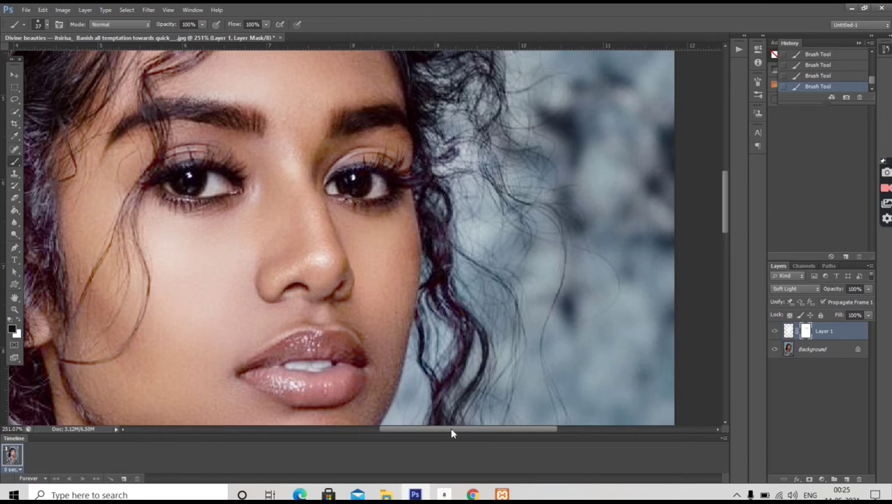
pyautogui.moveTo(452, 429); pyautogui.dragTo(423, 430)
pyautogui.hotkey('ctrl', '-')
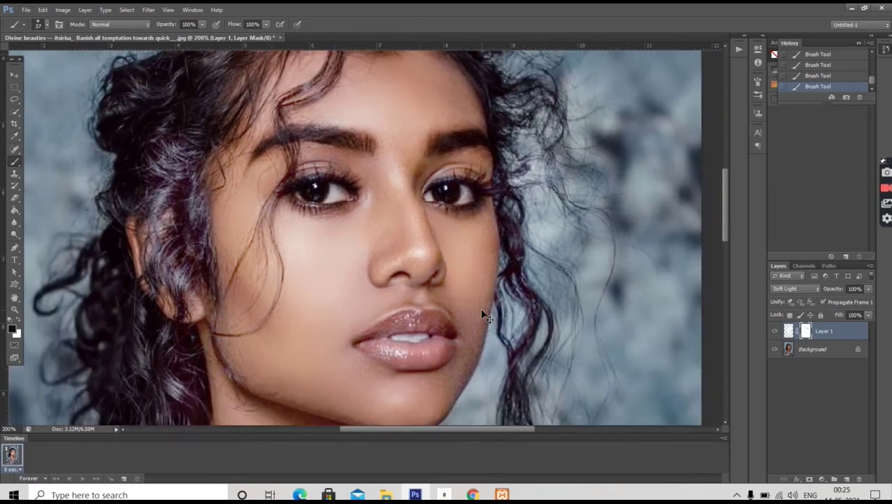
pyautogui.hotkey('ctrl', '-')
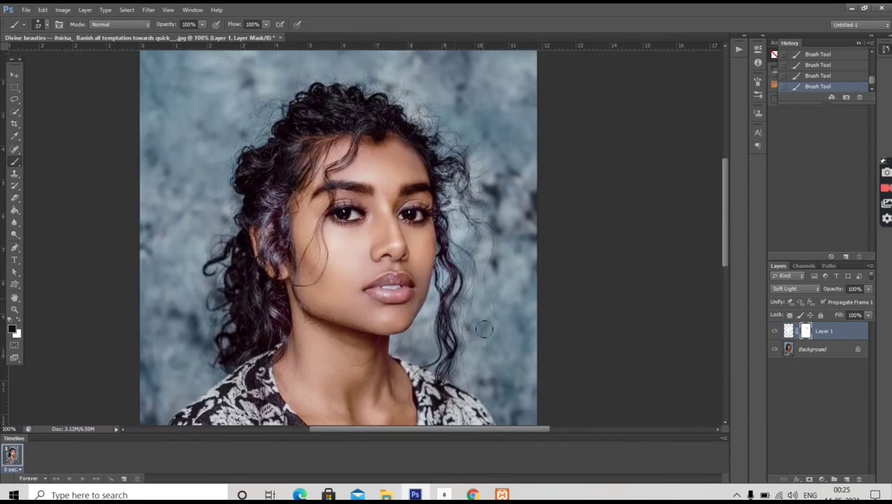
pyautogui.scroll(-2, 478, 327)
pyautogui.scroll(-2, 479, 327)
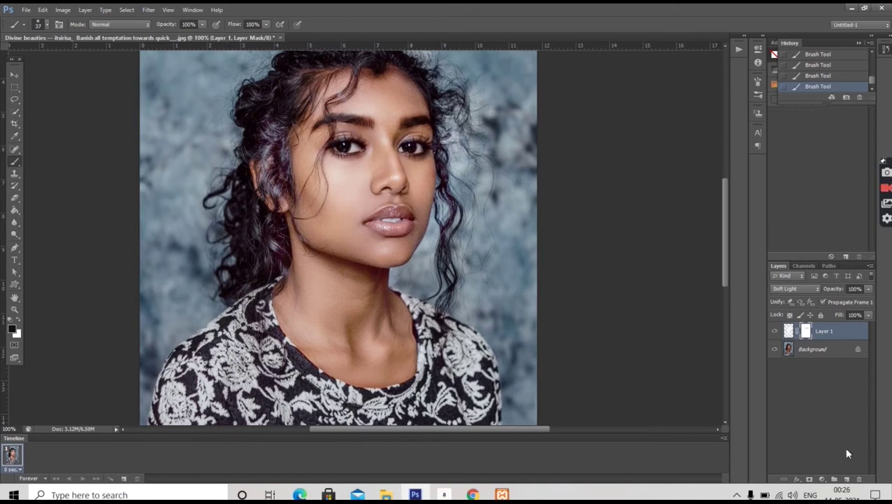
# Create the Vibrance 1 adjustment layer, raising Vibrance to +13 and Saturation to +5
pyautogui.click(822, 479)
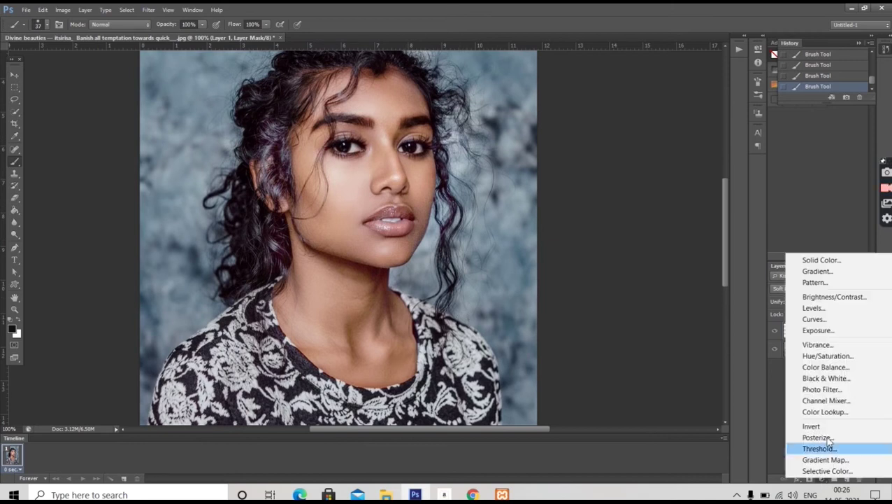
pyautogui.click(825, 344)
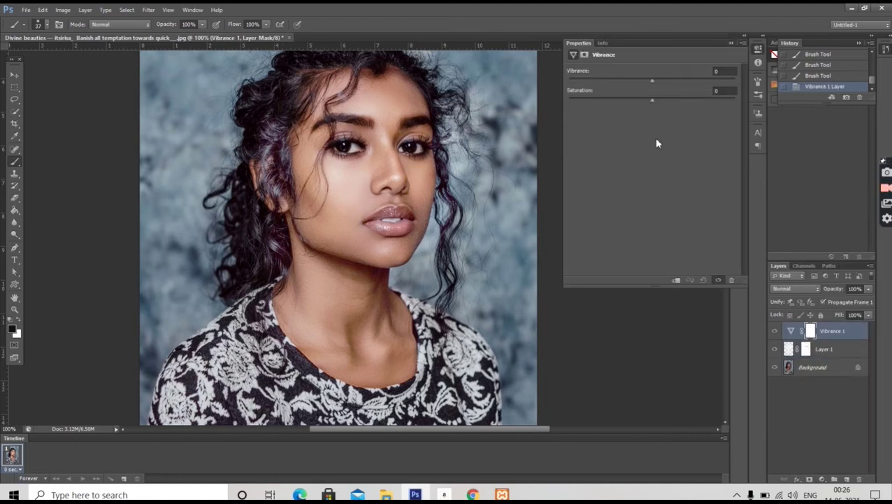
pyautogui.moveTo(650, 80); pyautogui.dragTo(664, 81)
pyautogui.click(663, 82)
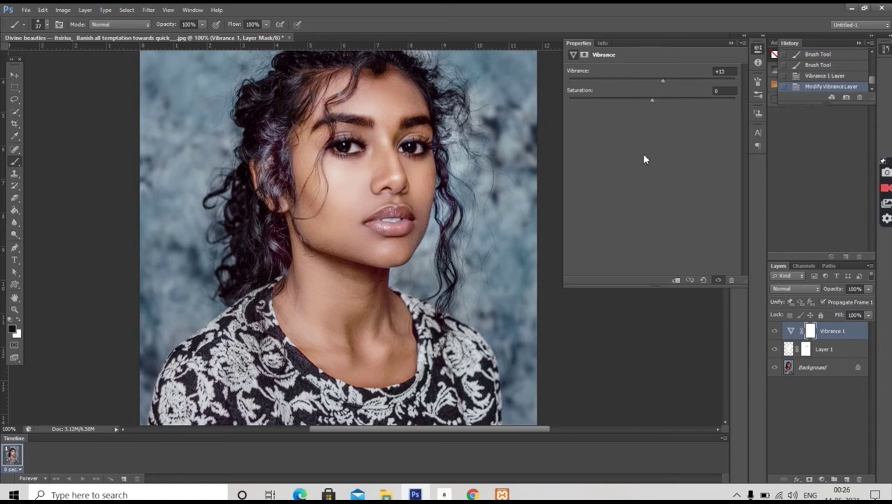
pyautogui.moveTo(651, 101); pyautogui.dragTo(656, 102)
# Add Curves 1 with its midpoint at input 133, output 125, and also select Vibrance 1
pyautogui.click(822, 479)
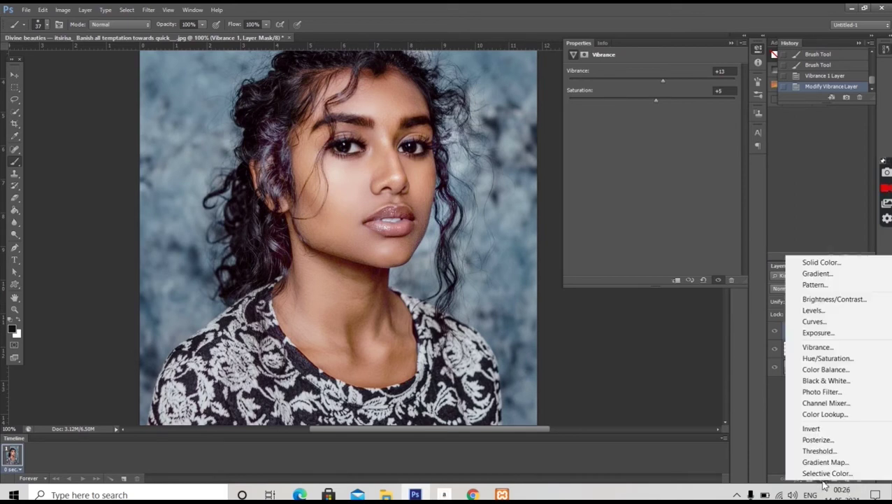
pyautogui.click(836, 323)
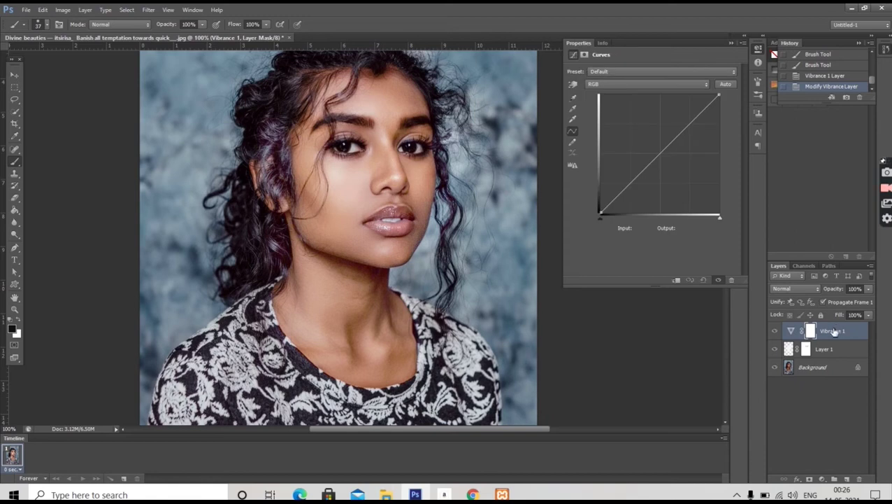
pyautogui.click(661, 152)
pyautogui.moveTo(662, 152); pyautogui.dragTo(664, 154)
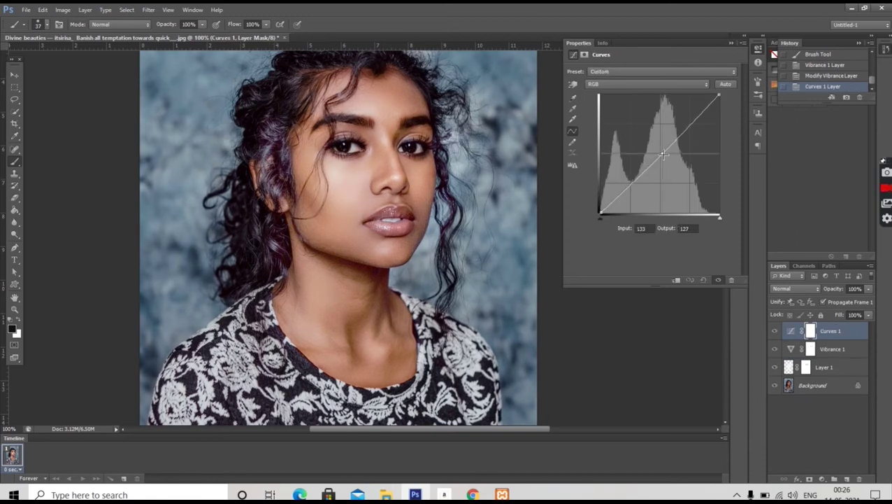
pyautogui.moveTo(663, 154); pyautogui.dragTo(663, 156)
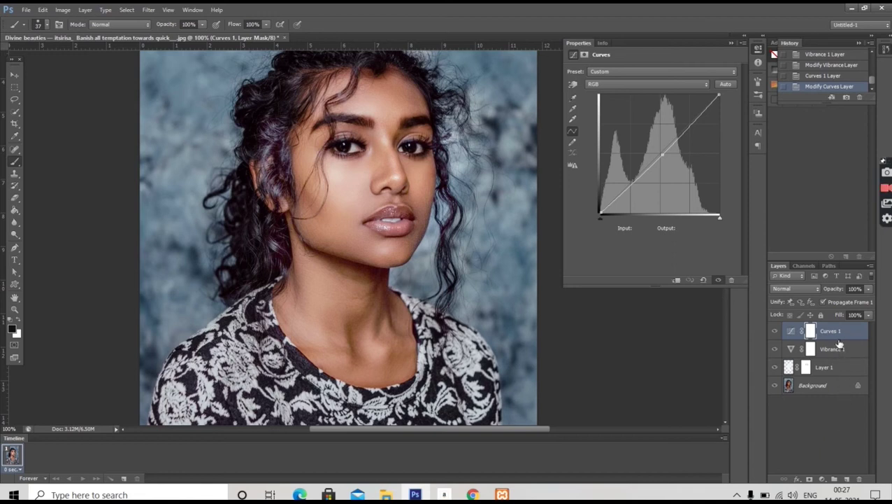
pyautogui.click(843, 356)
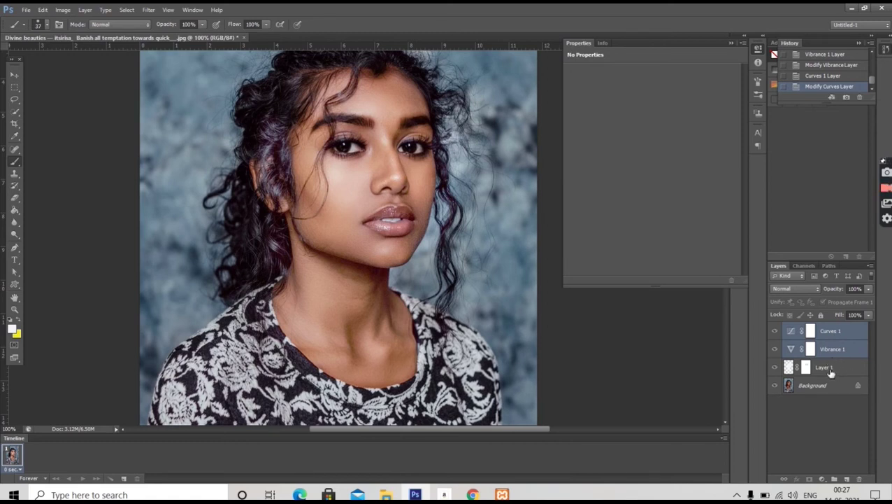
# Put Layer 1, Vibrance 1 and Curves 1 into Group 1 and set its opacity to 87%
pyautogui.keyDown('shift'); pyautogui.click(831, 370); pyautogui.keyUp('shift')
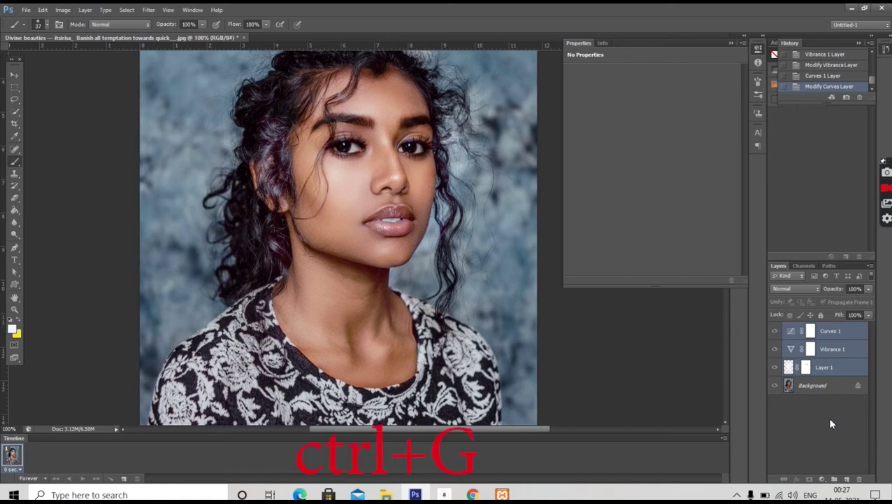
pyautogui.hotkey('ctrl', 'g')
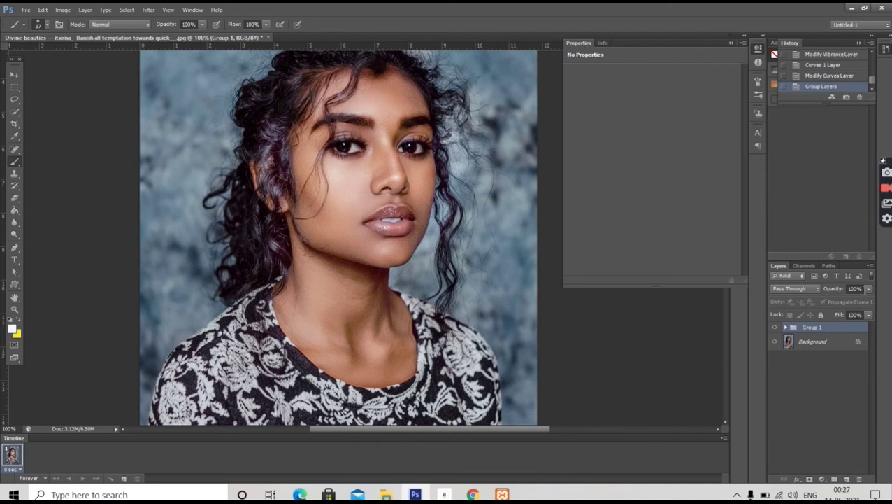
pyautogui.click(868, 290)
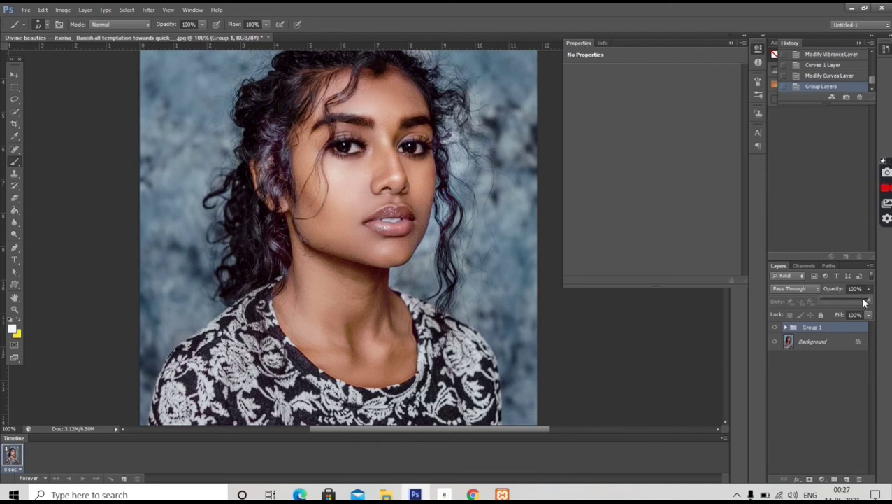
pyautogui.click(865, 302)
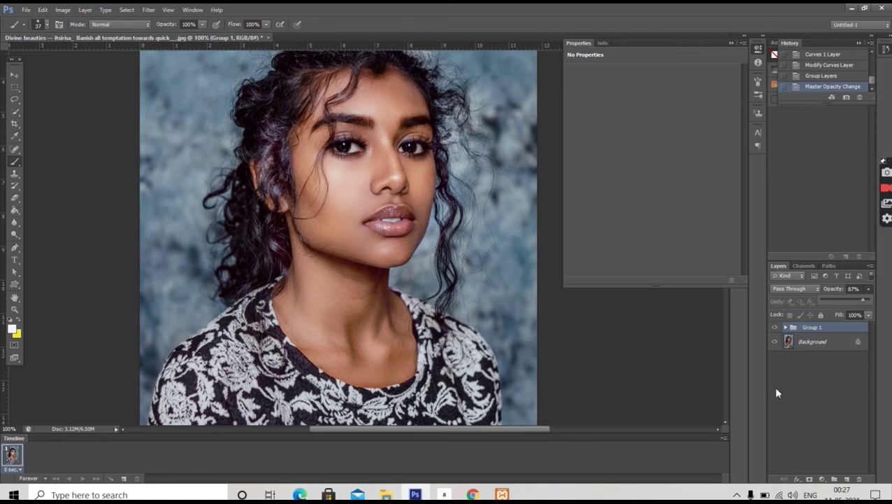
pyautogui.click(745, 37)
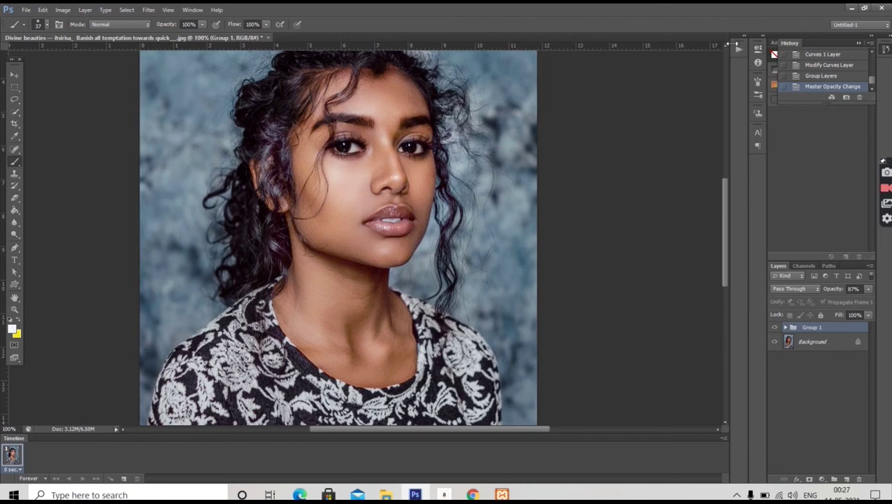
pyautogui.click(775, 328)
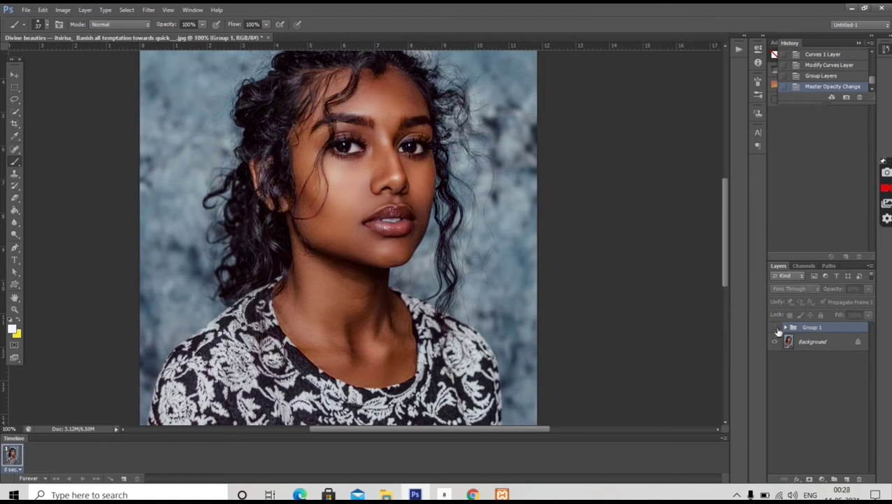
pyautogui.click(775, 328)
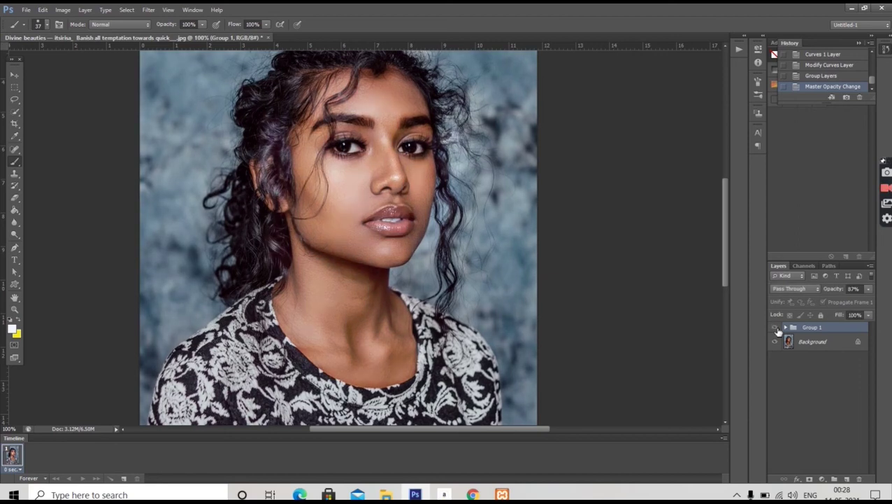
pyautogui.click(776, 328)
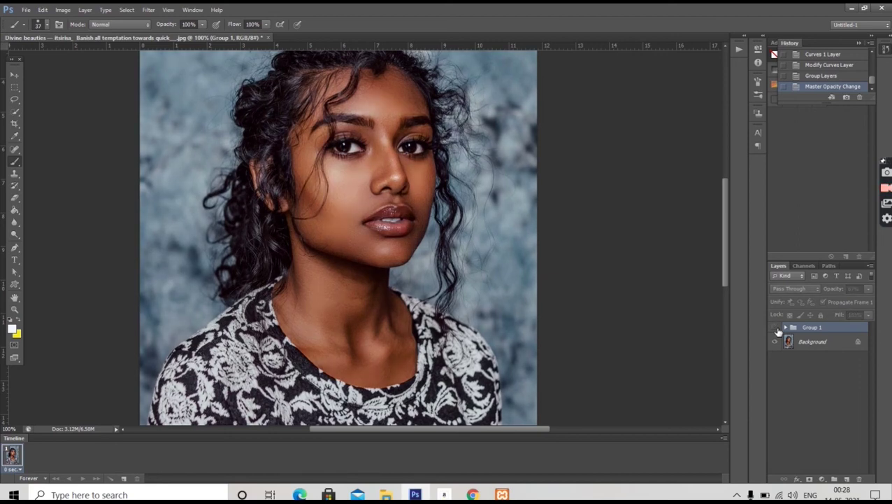
pyautogui.click(777, 329)
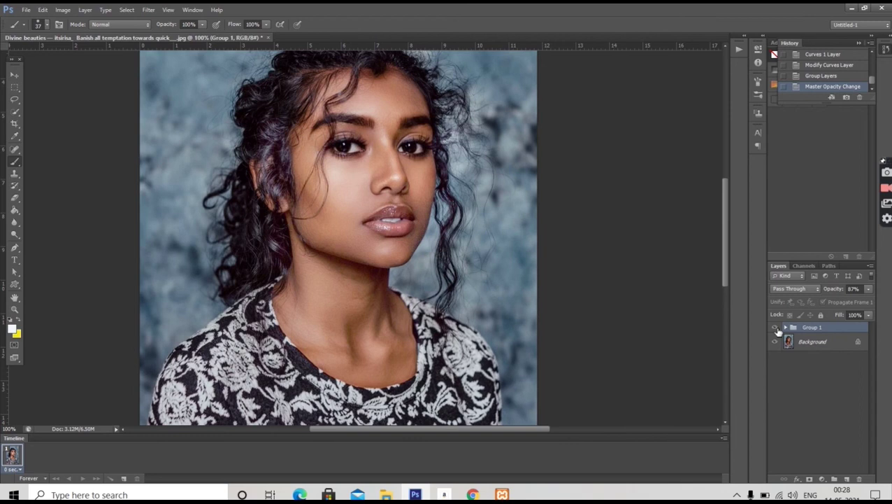
pyautogui.click(775, 328)
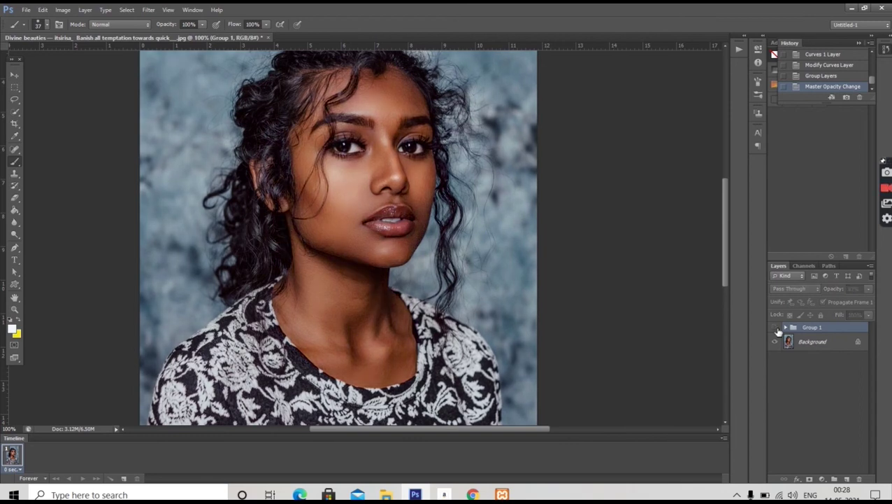
pyautogui.click(777, 330)
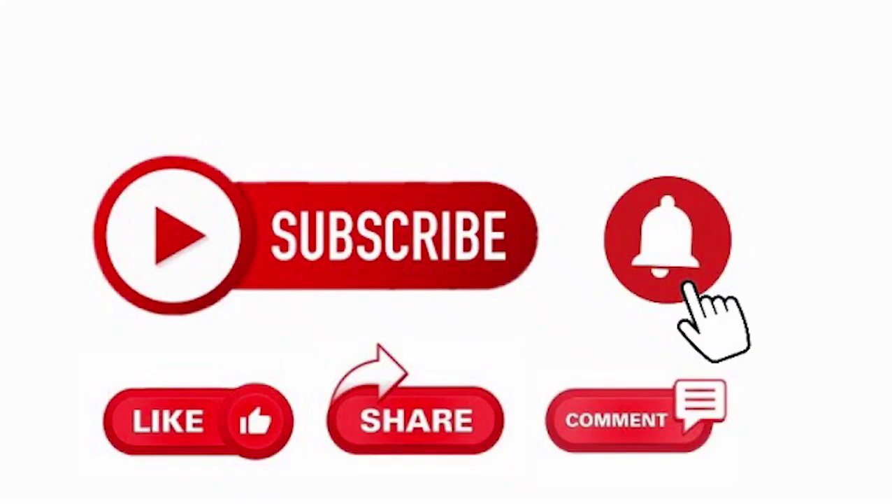